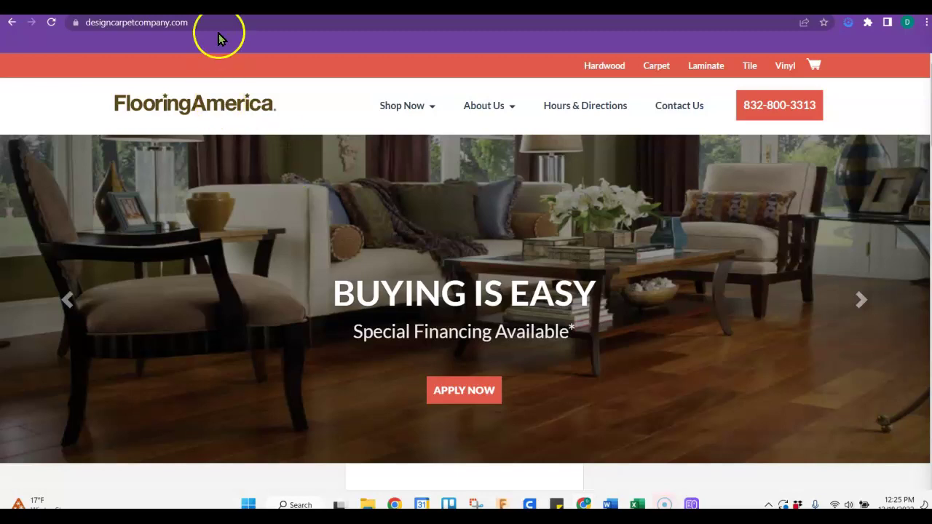
Return to the Houston flooring company Google results and look over the ads and Places pack
click(206, 6)
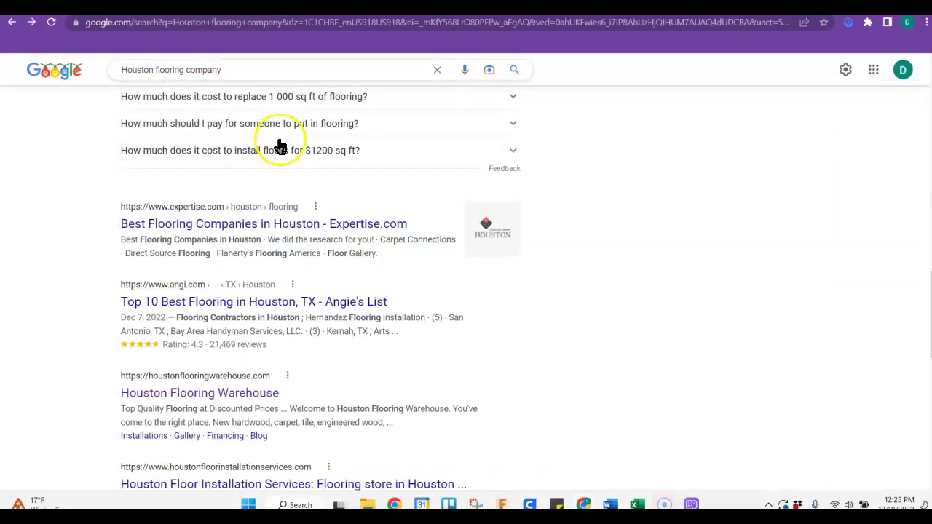
scroll(661, 274, up, 5)
scroll(662, 276, up, 5)
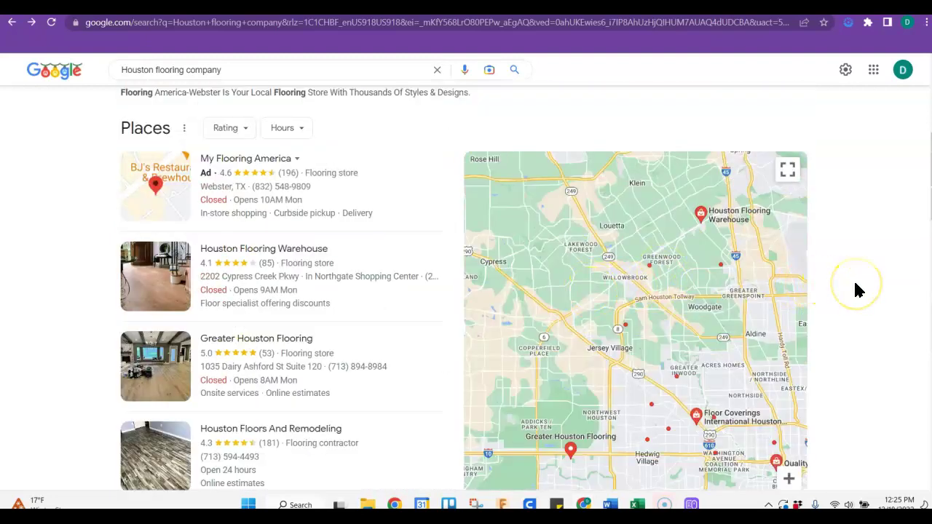
scroll(856, 291, up, 2)
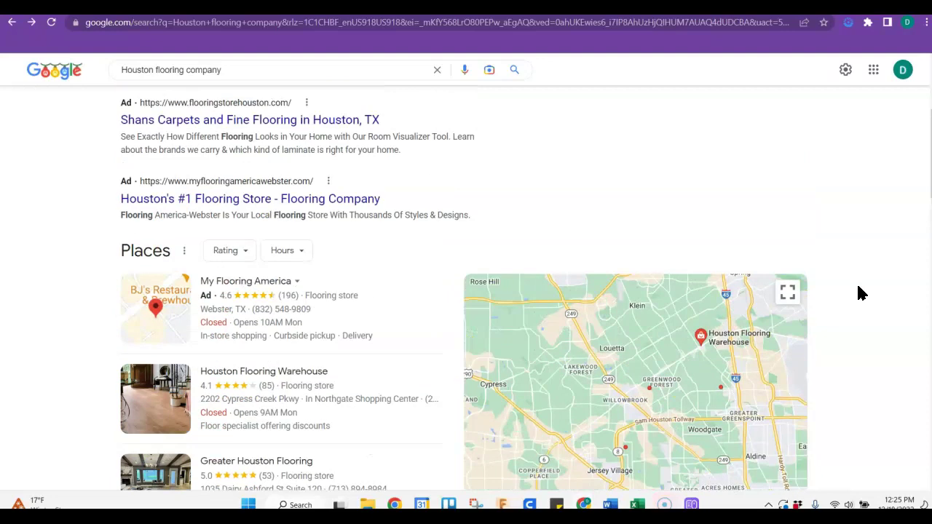
scroll(865, 300, down, 2)
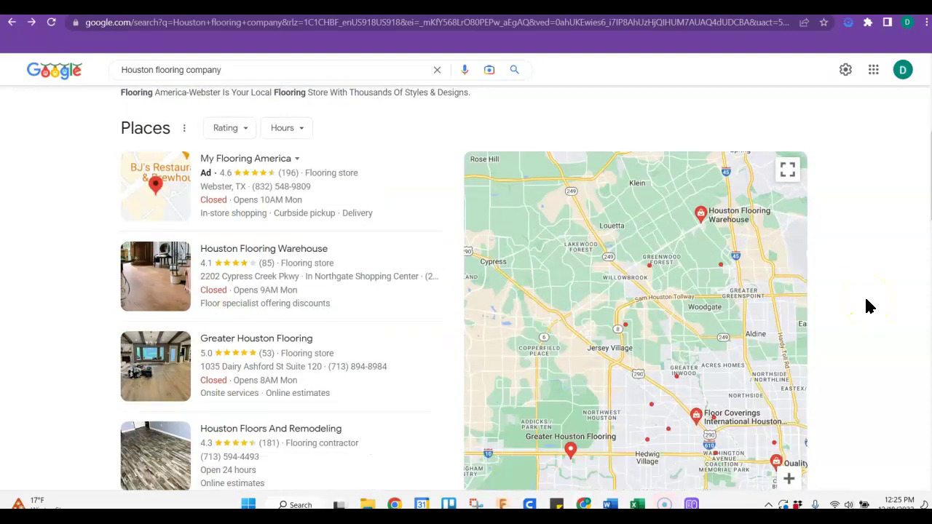
scroll(865, 299, up, 2)
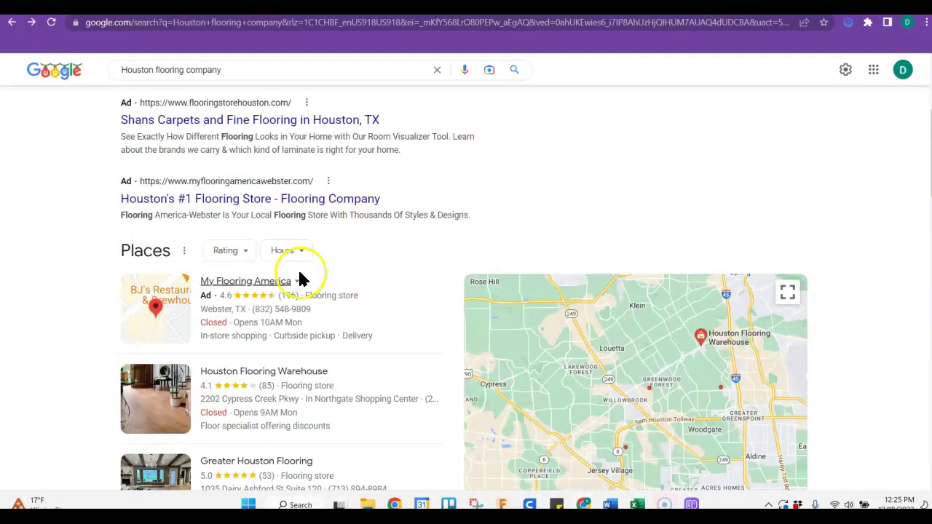
scroll(54, 313, down, 2)
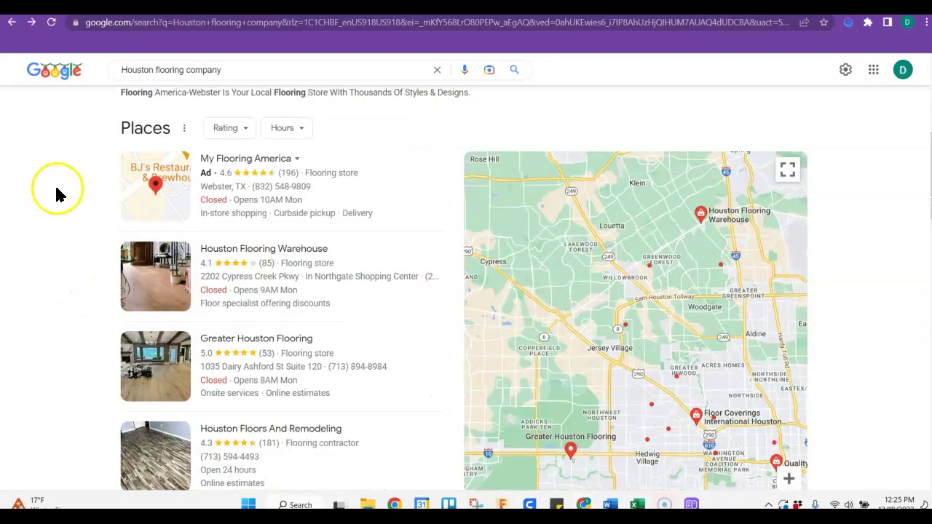
scroll(89, 295, down, 2)
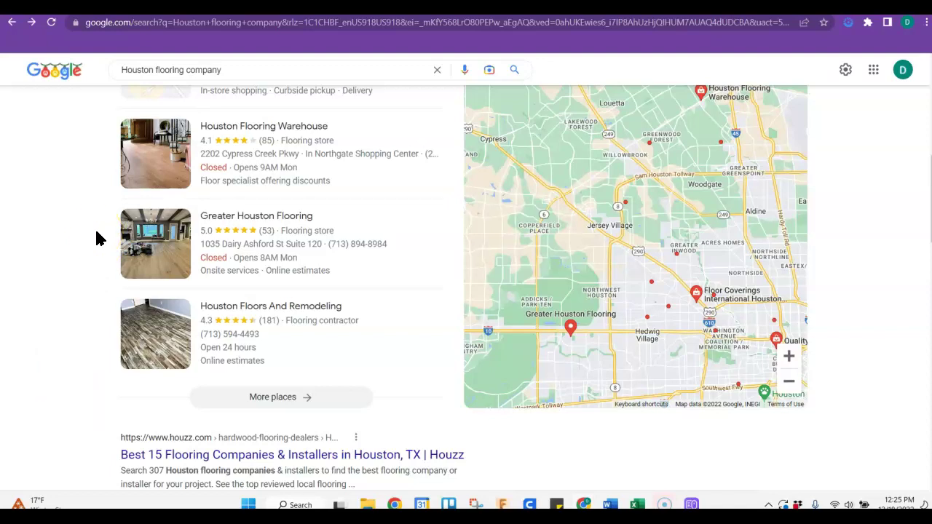
Browse down the organic results to the Houston Flooring Warehouse listing
click(95, 227)
scroll(873, 407, down, 2)
scroll(873, 408, down, 2)
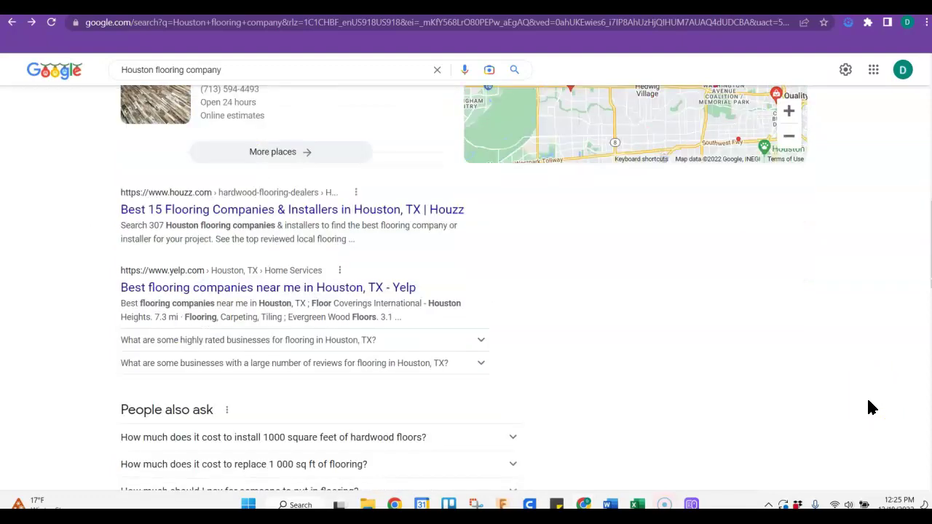
scroll(871, 406, up, 2)
scroll(503, 378, down, 2)
scroll(586, 350, down, 2)
scroll(592, 356, down, 2)
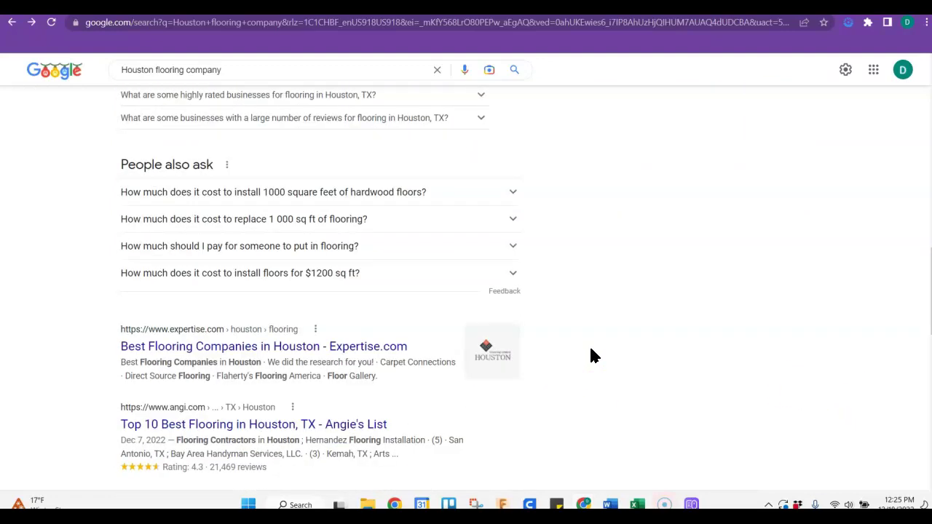
scroll(591, 355, down, 4)
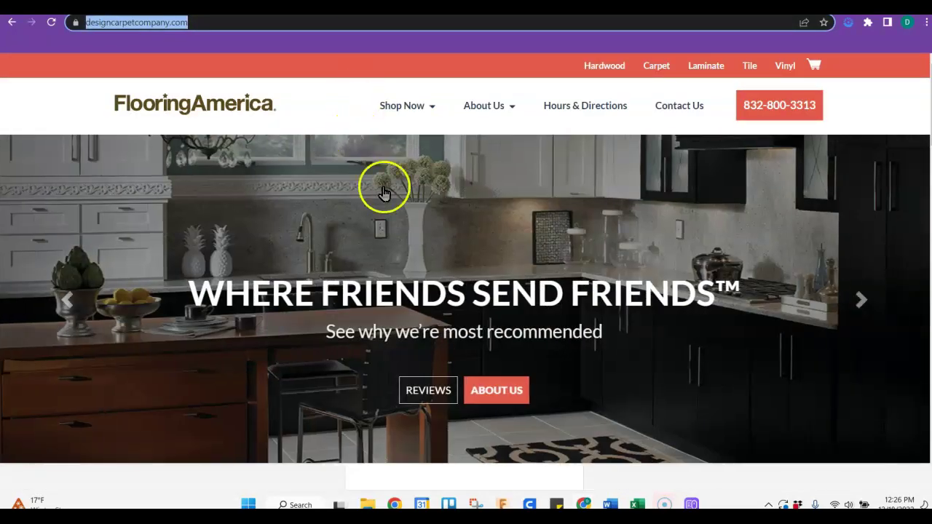
Scroll through the designcarpetcompany.com Flooring America homepage and back to the top
scroll(587, 222, down, 10)
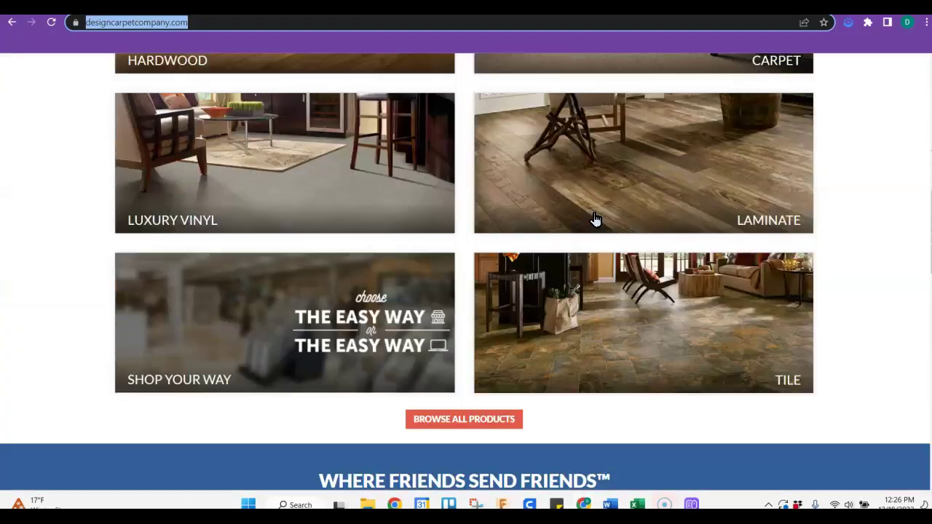
scroll(595, 219, down, 14)
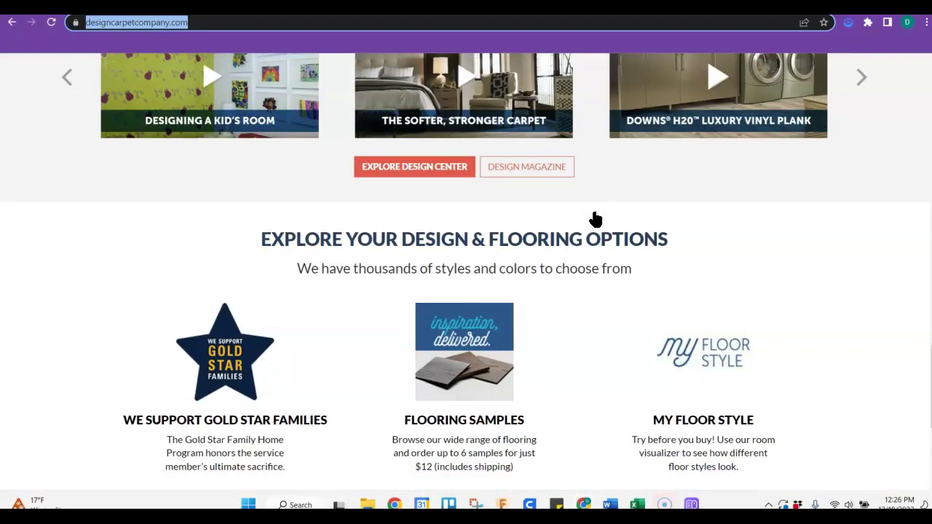
scroll(595, 218, down, 3)
scroll(596, 219, up, 15)
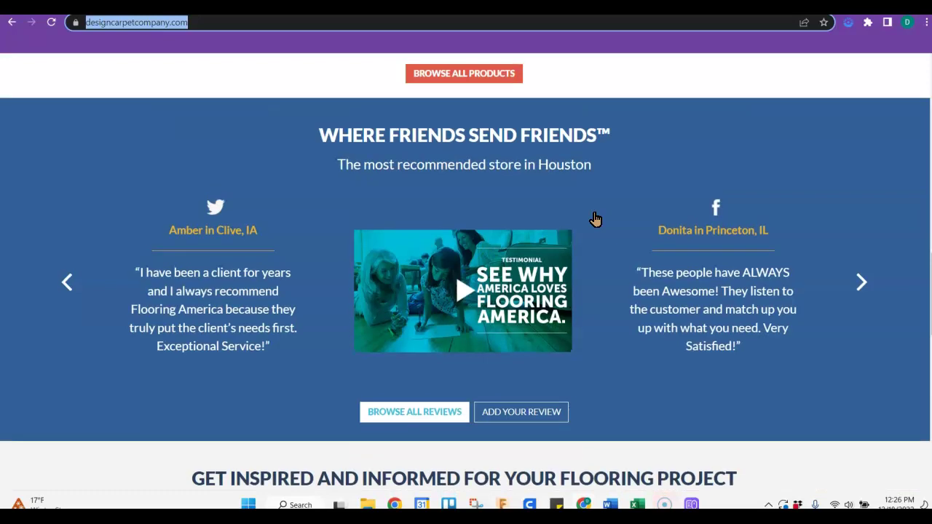
scroll(596, 219, up, 8)
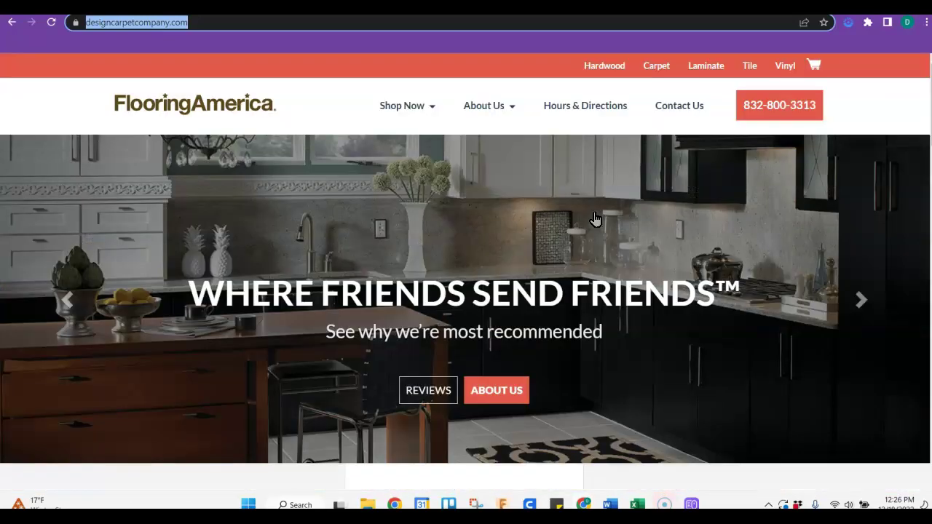
Switch to the houstonflooringwarehouse.com homepage
click(677, 180)
click(651, 179)
click(609, 138)
click(596, 174)
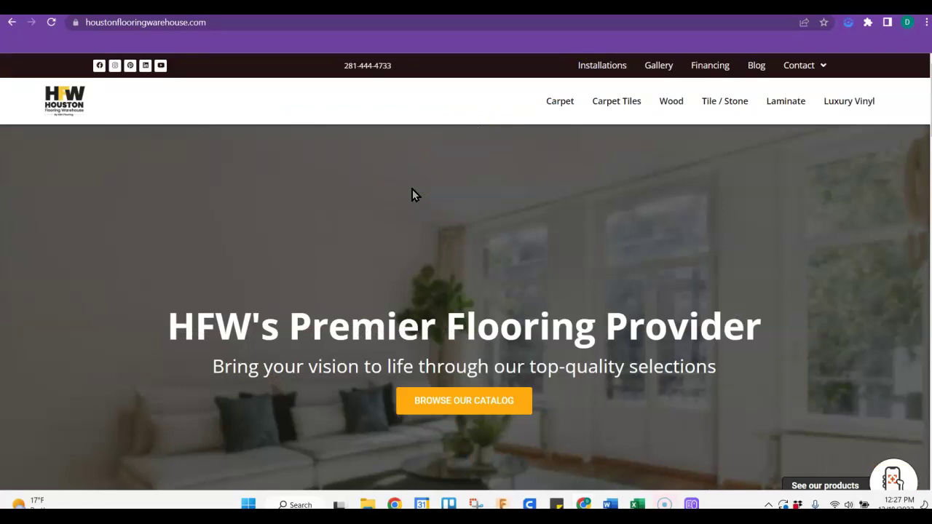
scroll(719, 177, down, 15)
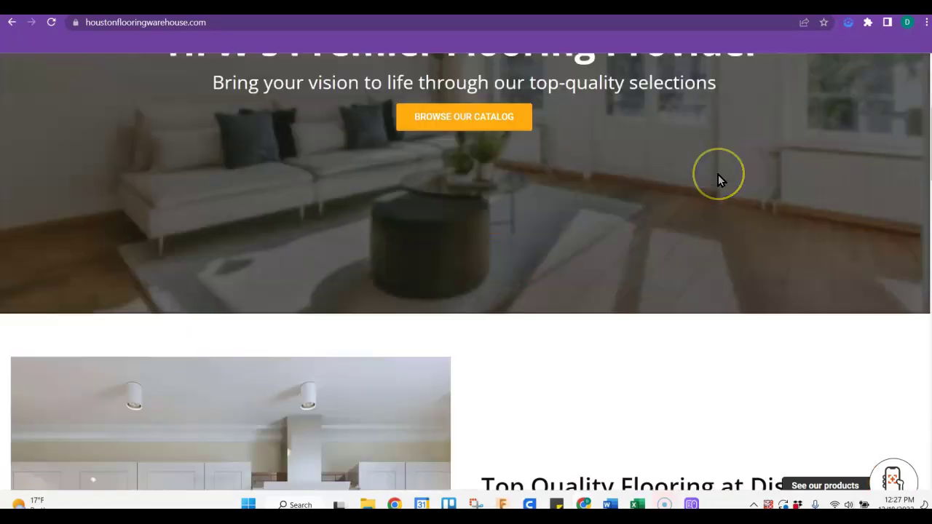
scroll(719, 178, down, 5)
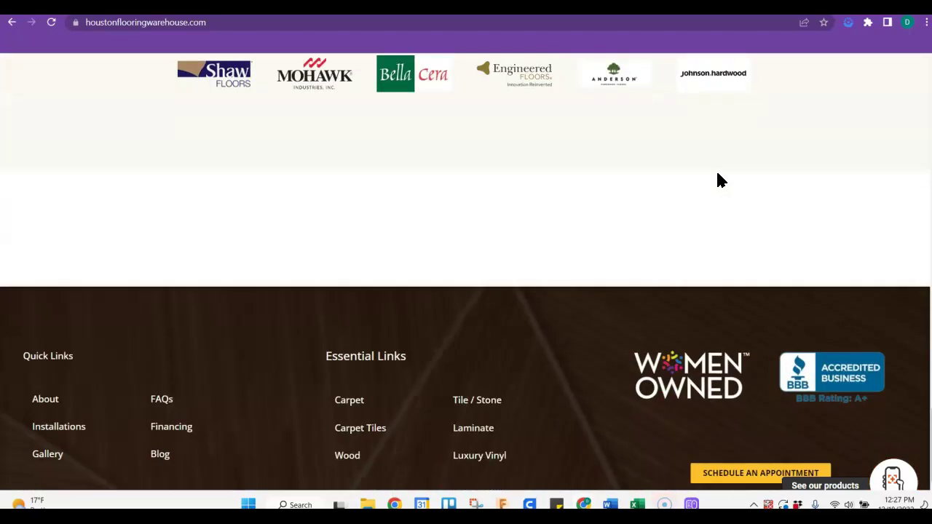
scroll(719, 179, up, 10)
scroll(718, 178, up, 10)
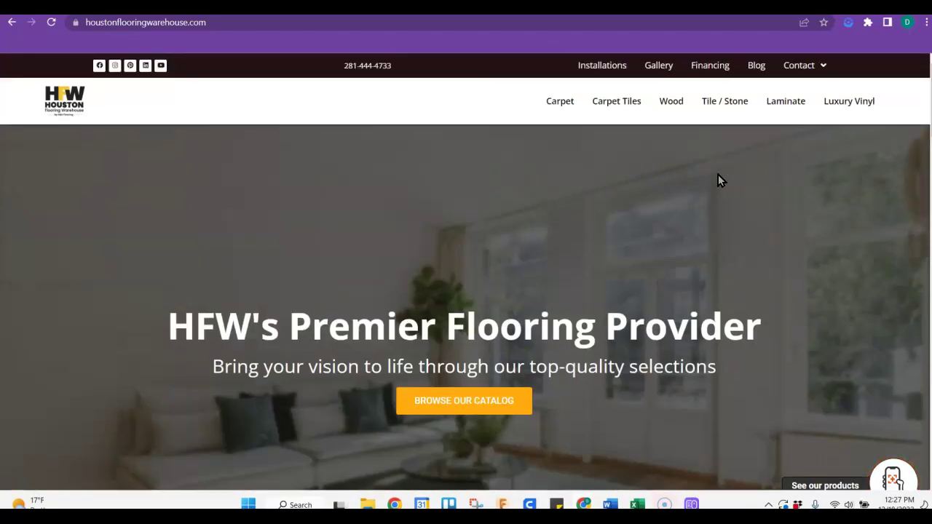
click(437, 194)
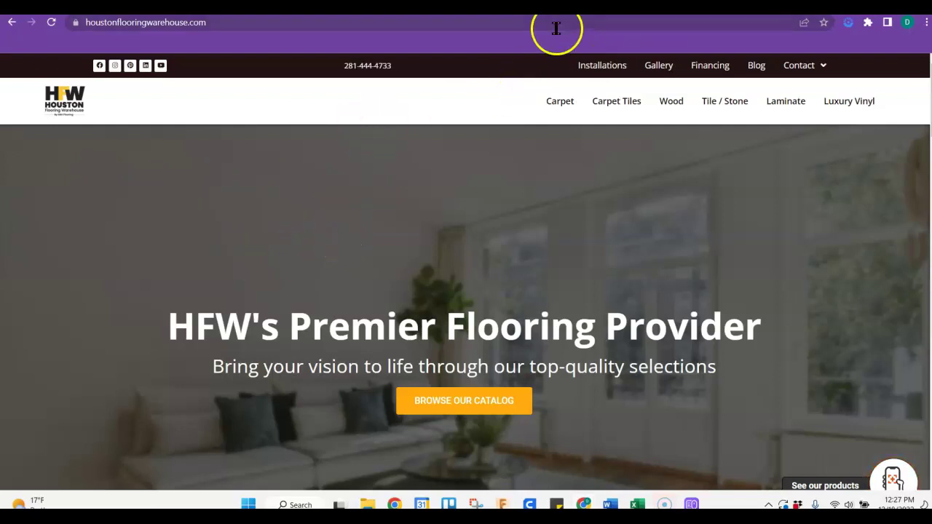
From the Ahrefs overview, open designcarpetcompany.com's report of 870 backlinks
key(ctrl+Tab)
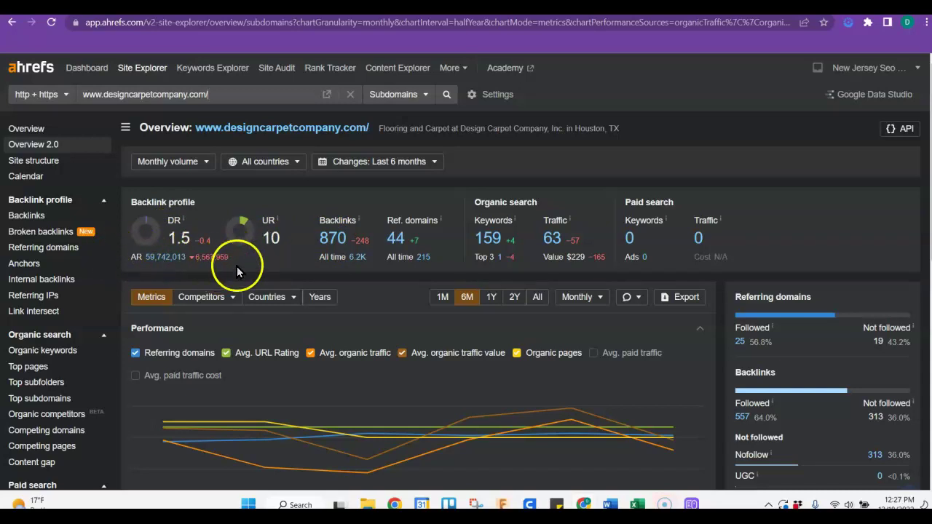
click(341, 246)
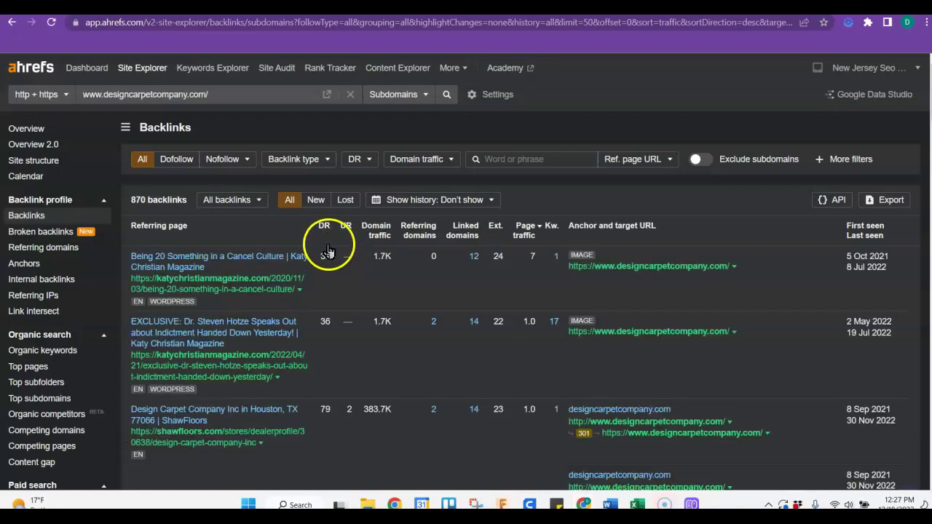
Sort the 870 backlinks by DR descending and scan the top ones, led by DR 90 yellowpages.com
click(326, 232)
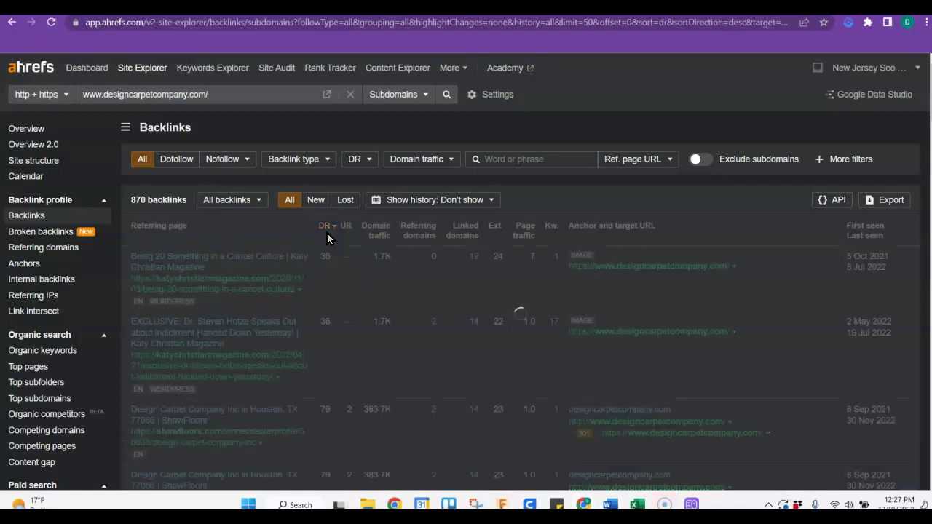
click(328, 235)
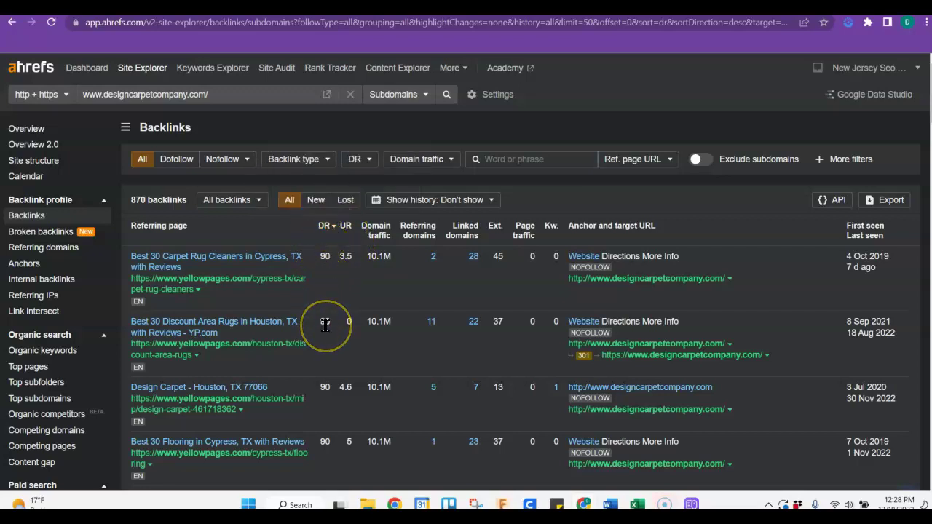
scroll(325, 324, down, 2)
scroll(326, 327, down, 2)
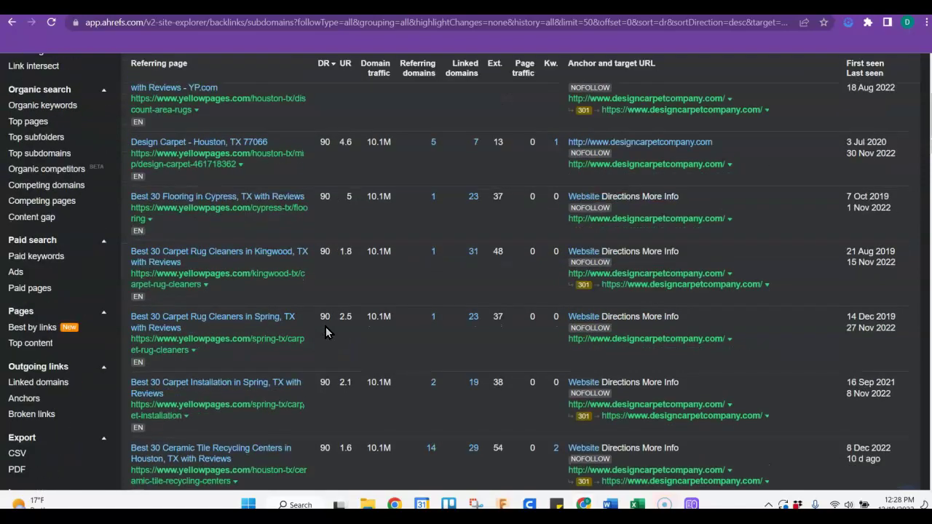
scroll(323, 346, down, 2)
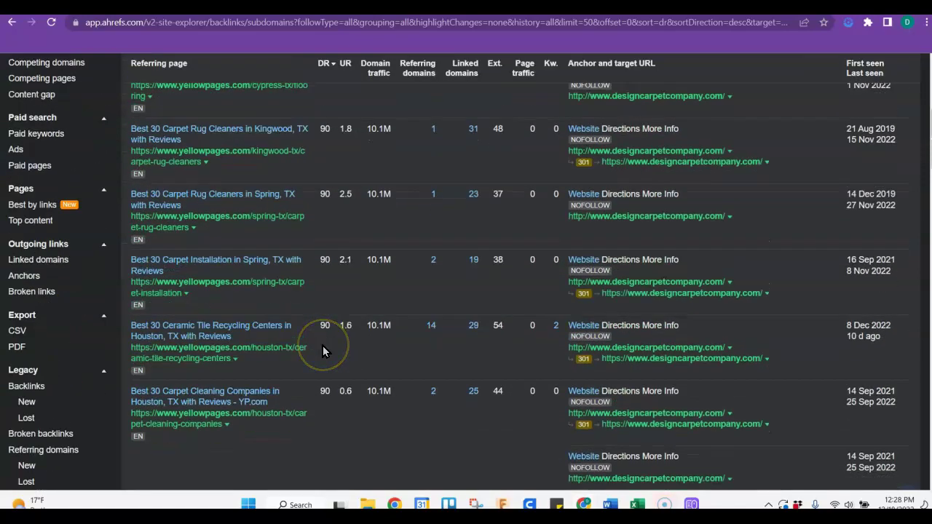
scroll(323, 346, down, 8)
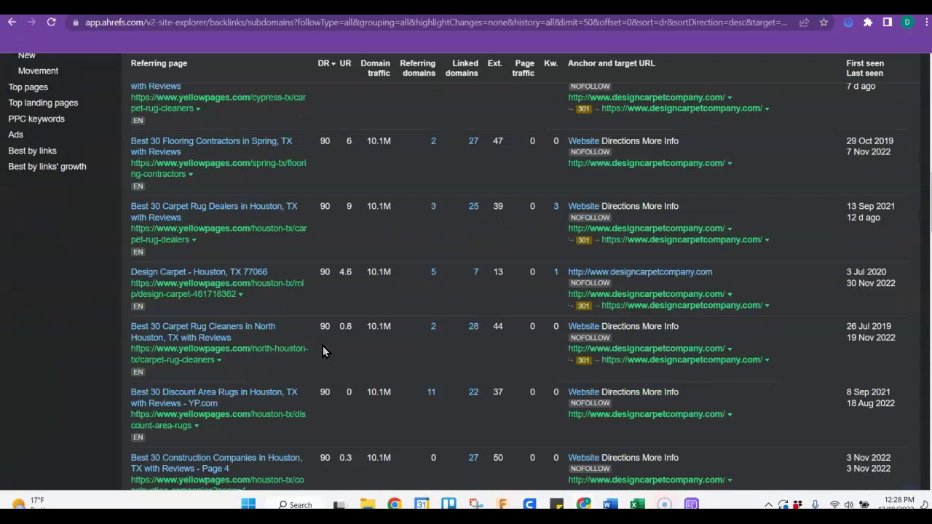
scroll(328, 334, down, 2)
scroll(347, 178, up, 13)
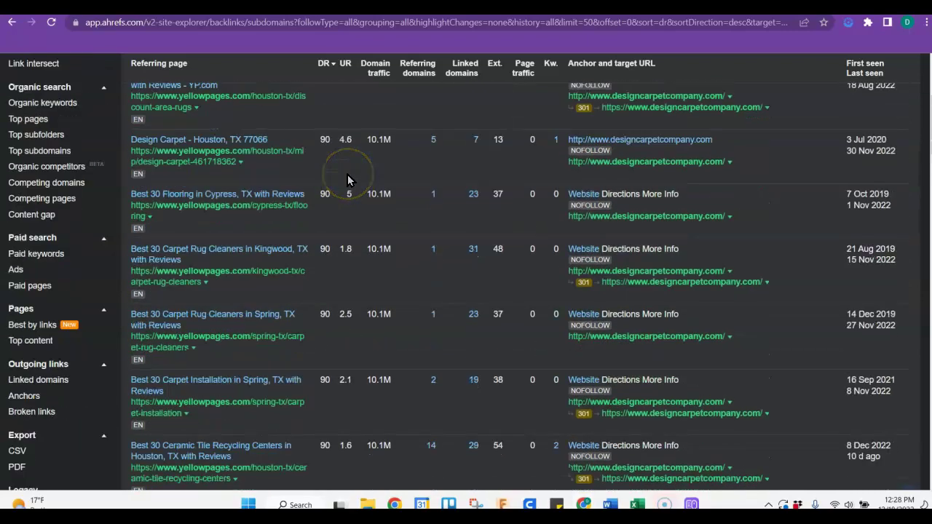
scroll(348, 178, up, 4)
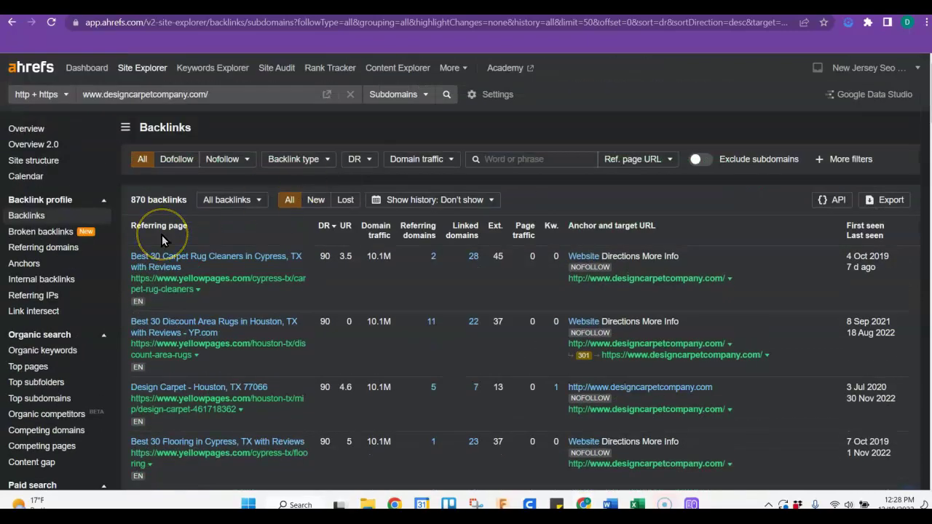
Sort designcarpetcompany.com's organic keywords by volume, then switch to the houstonflooringwarehouse.com overview
click(33, 149)
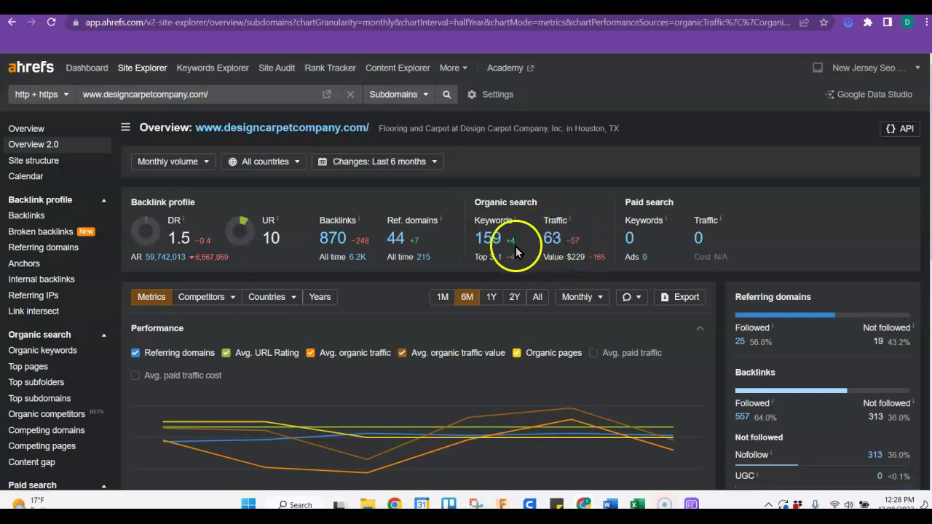
click(488, 239)
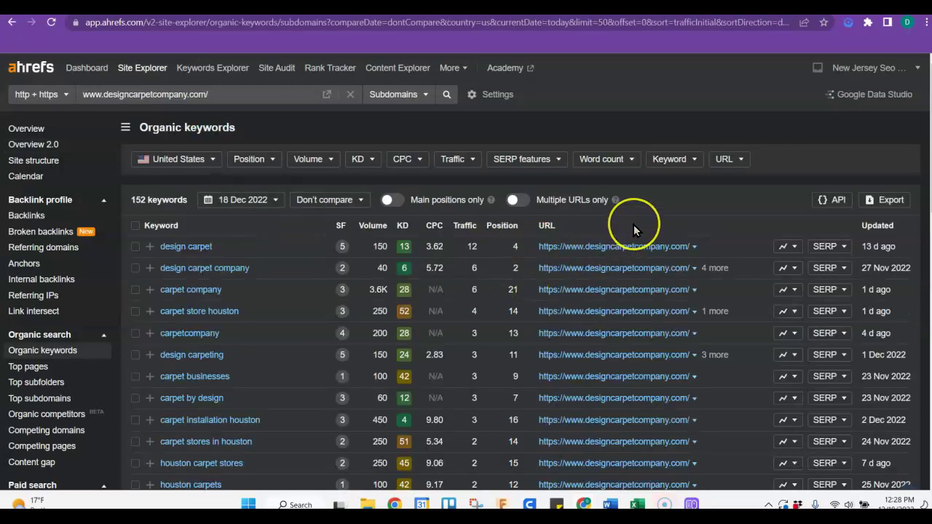
scroll(633, 224, down, 2)
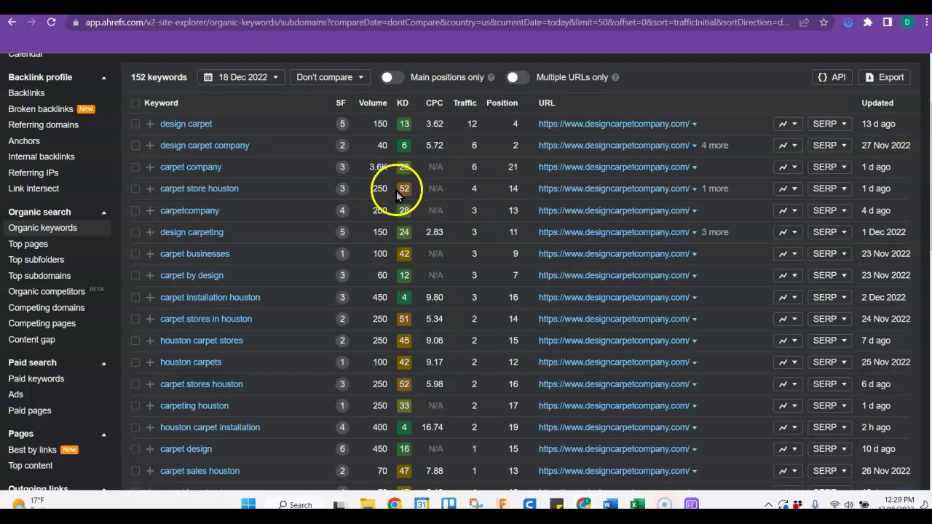
click(372, 109)
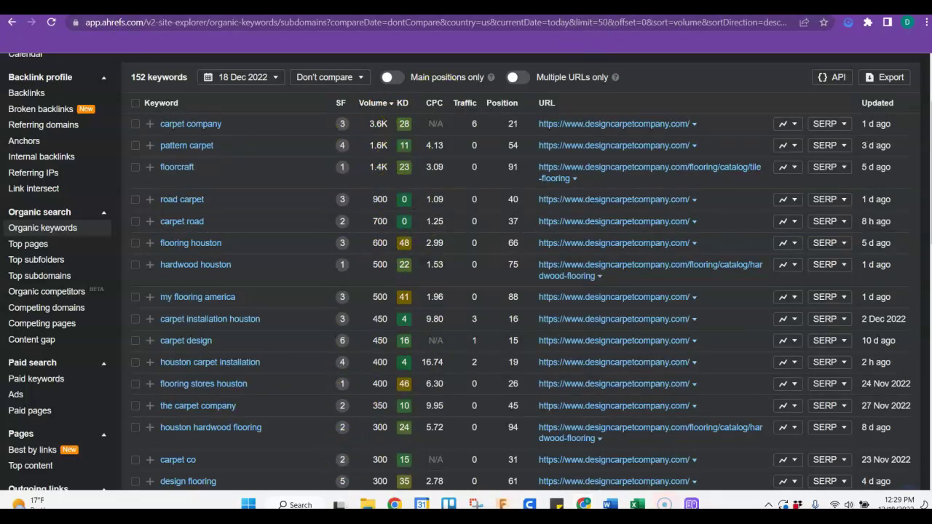
click(677, 6)
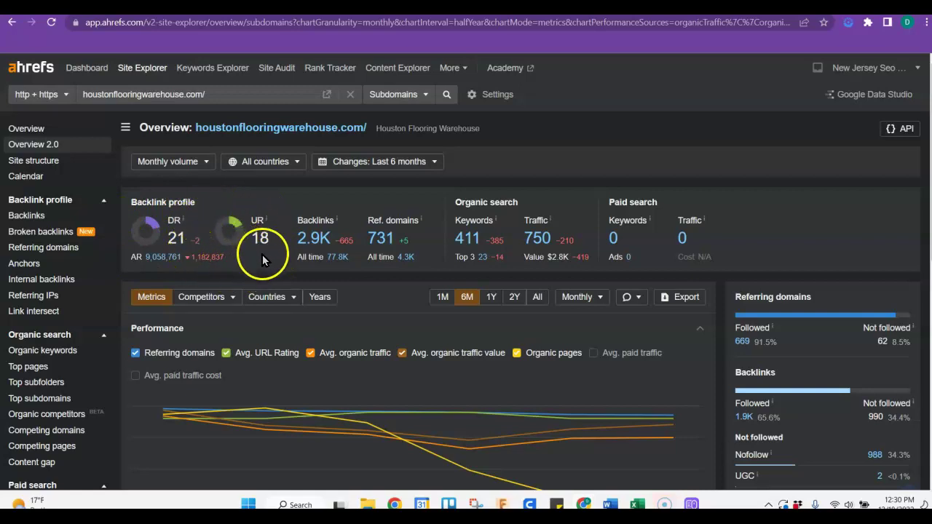
Open houstonflooringwarehouse.com's 2.9K backlinks and sort by DR, led by DR 91 about.me
click(314, 240)
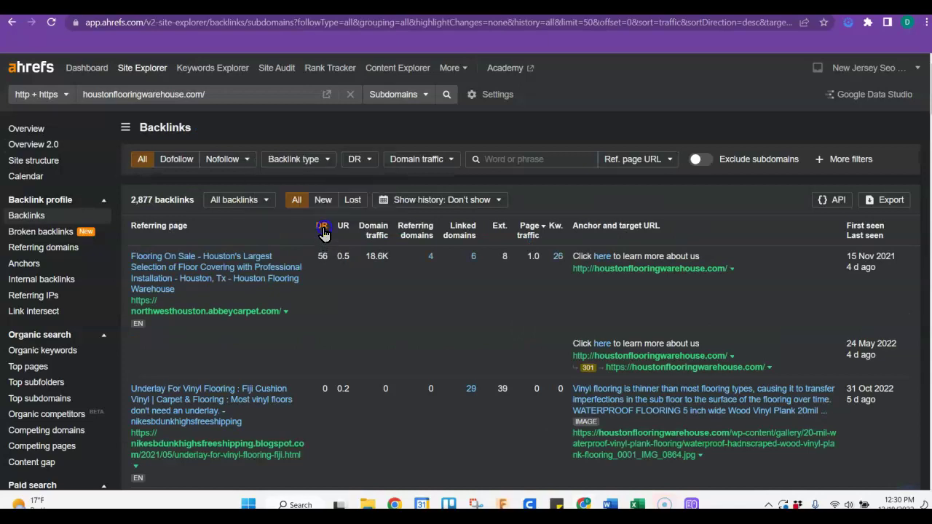
click(321, 228)
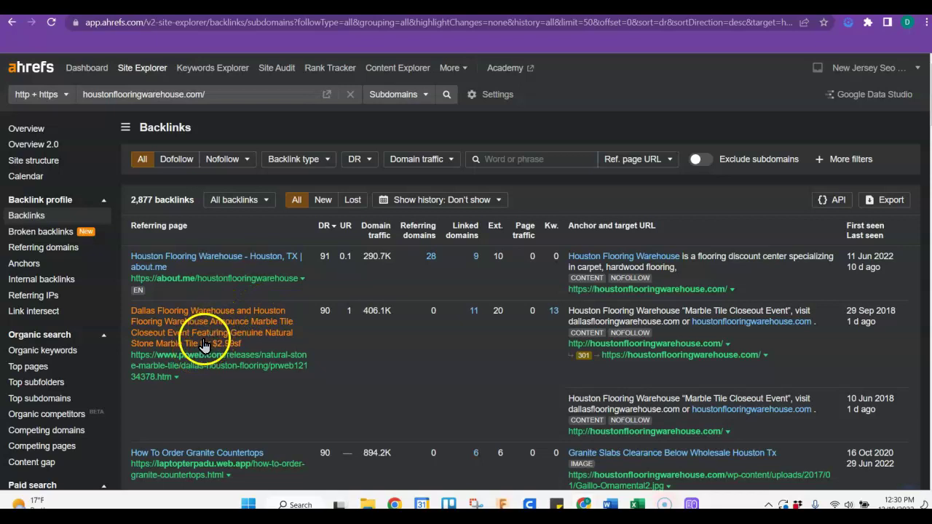
scroll(208, 381, down, 5)
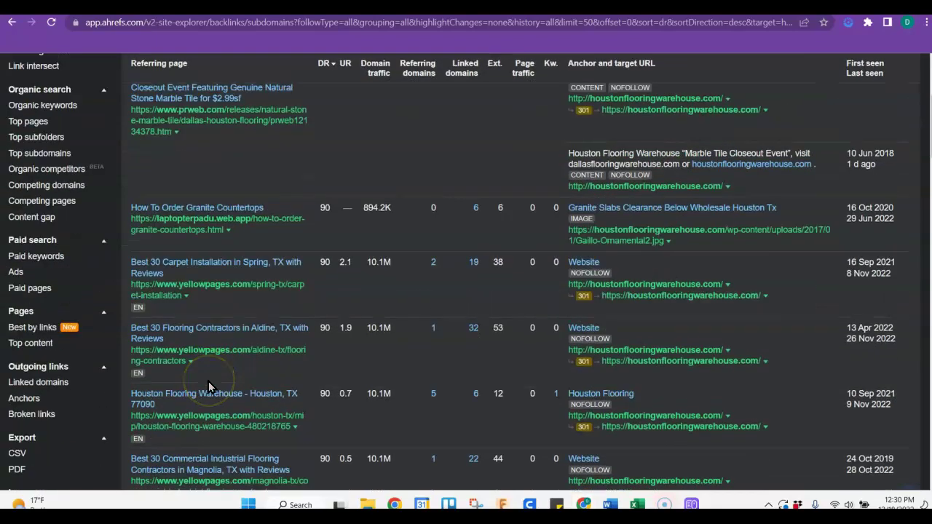
scroll(208, 381, up, 6)
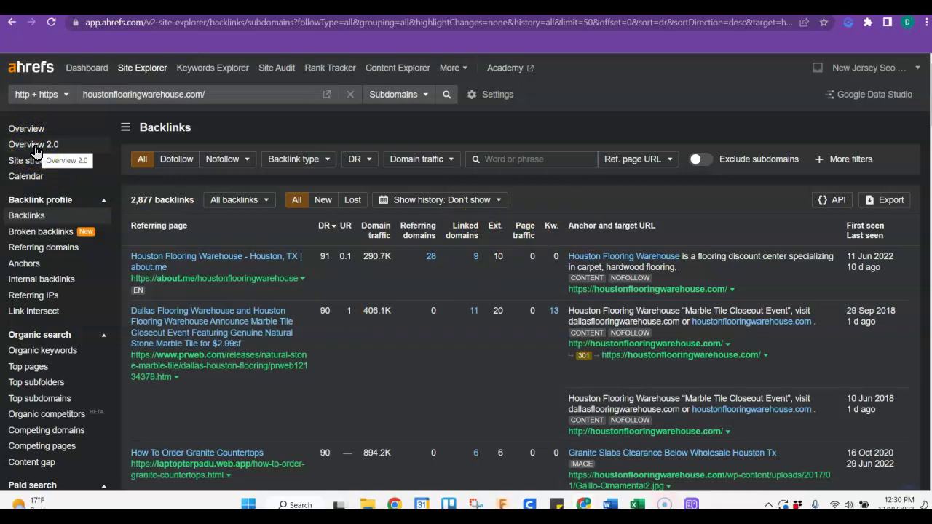
Open the competitor's 411 organic keywords from Overview 2.0 and sort them by volume, highest first
click(33, 149)
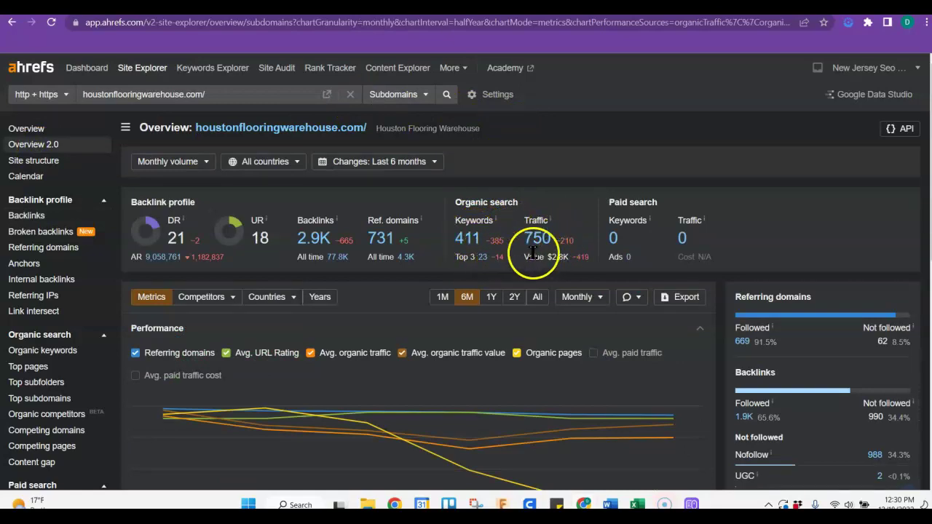
click(467, 239)
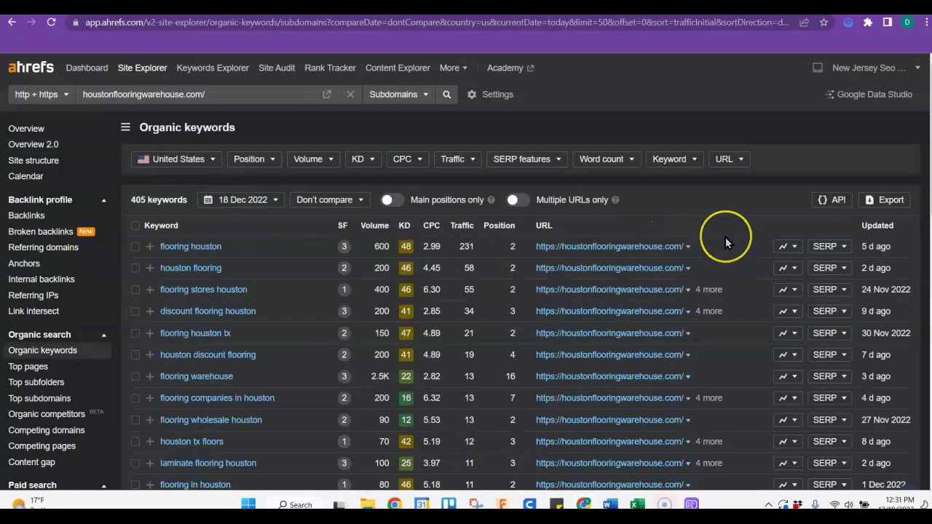
scroll(725, 237, down, 2)
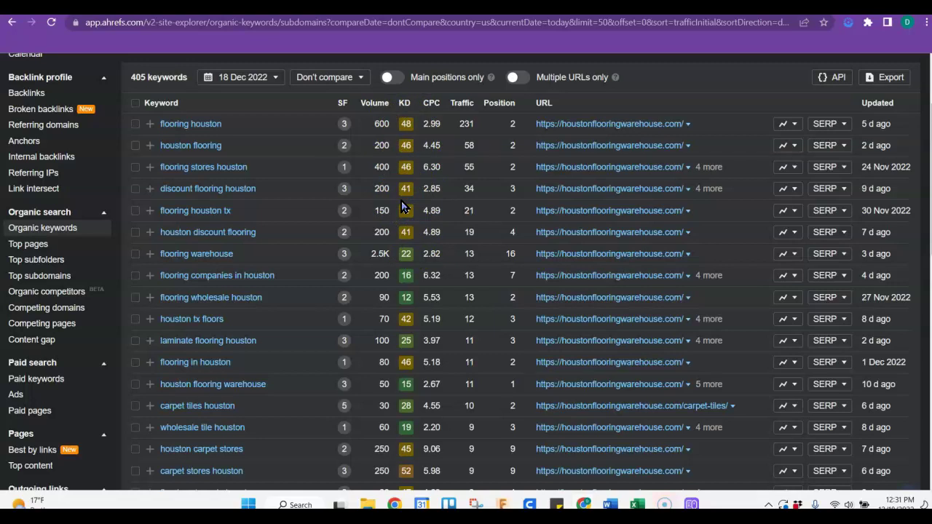
click(376, 104)
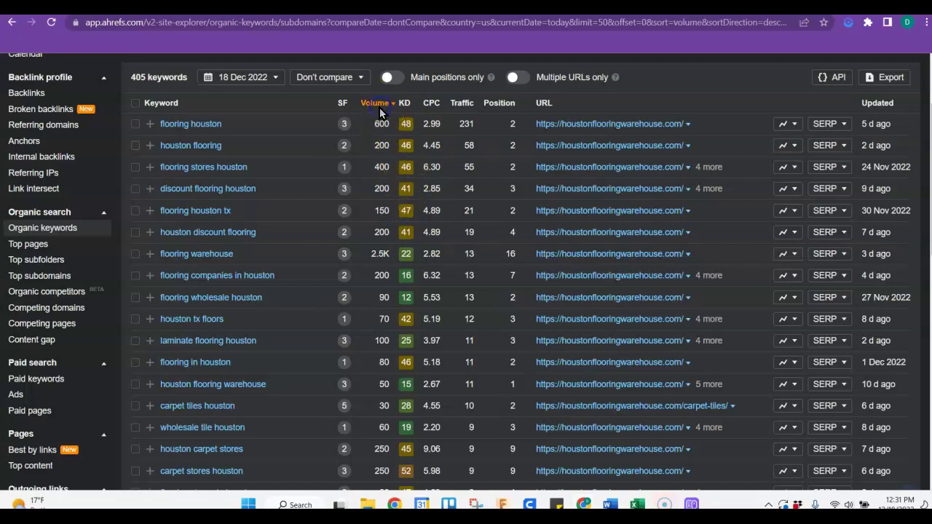